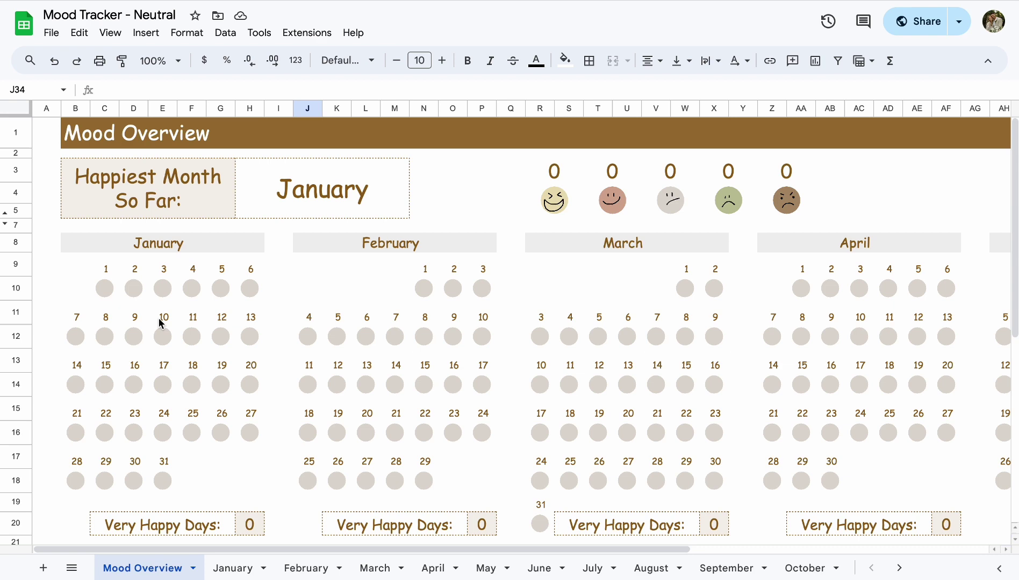
Step: Open the January tracker sheet of the mood tracker template
scroll(159, 318, "right", 10)
scroll(158, 318, "left", 6)
scroll(158, 318, "down", 8)
scroll(159, 323, "down", 3)
scroll(159, 323, "up", 10)
left_click(224, 571)
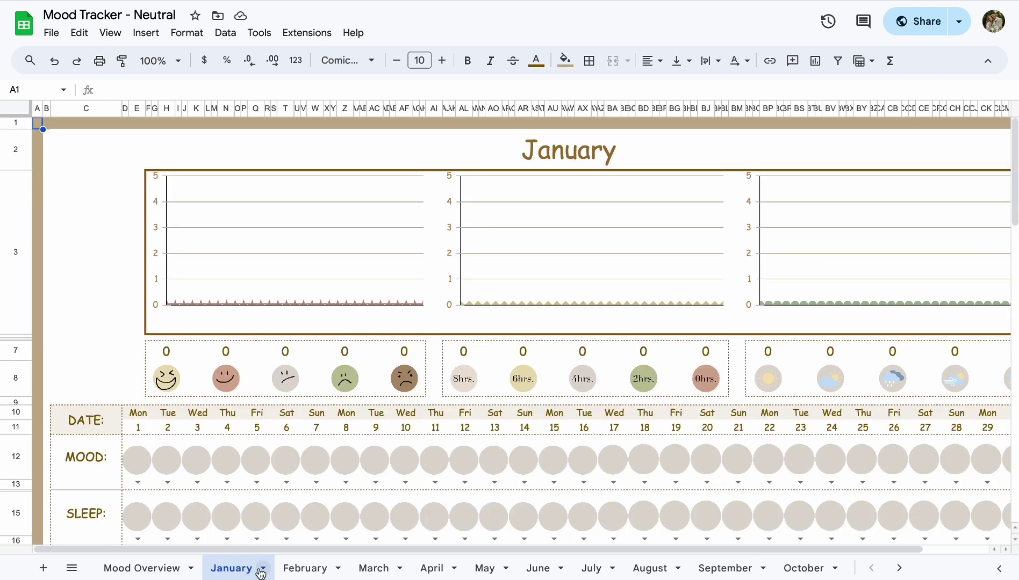
Step: Set the January sheet's zoom to 90% so all 31 days fit
scroll(686, 329, "right", 3)
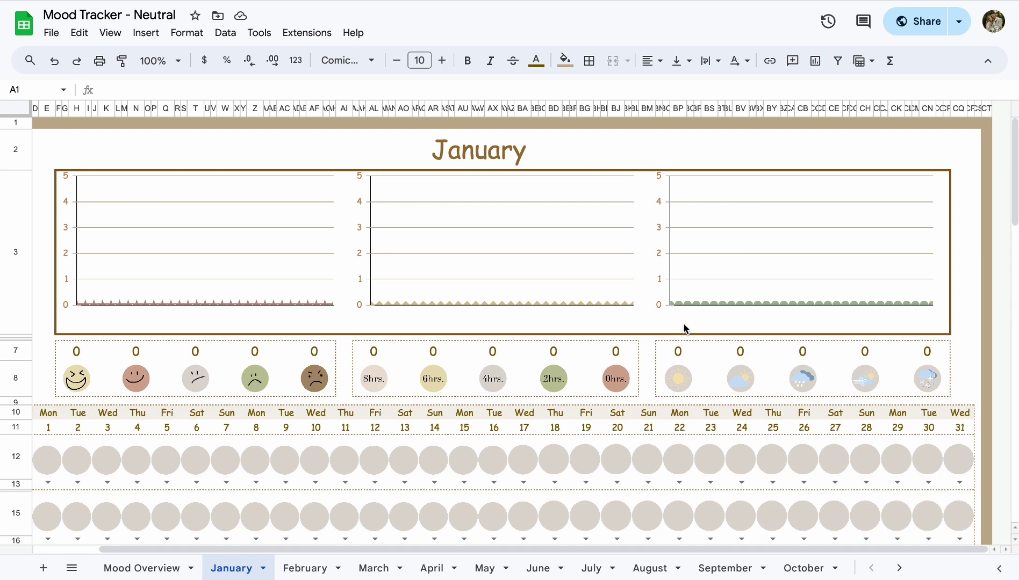
scroll(686, 329, "left", 3)
scroll(650, 345, "down", 8)
scroll(649, 345, "up", 1)
scroll(649, 345, "up", 7)
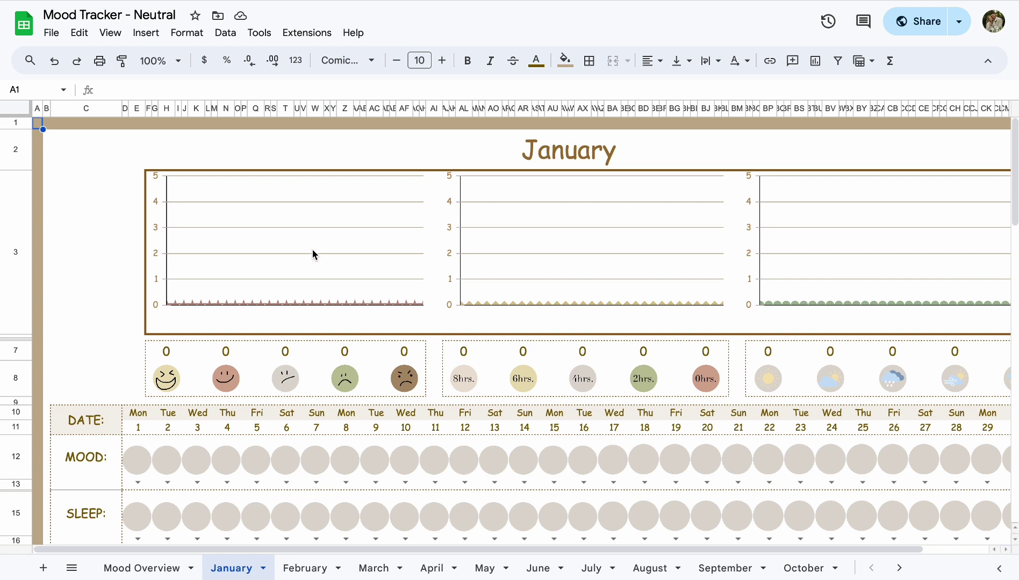
left_click(177, 61)
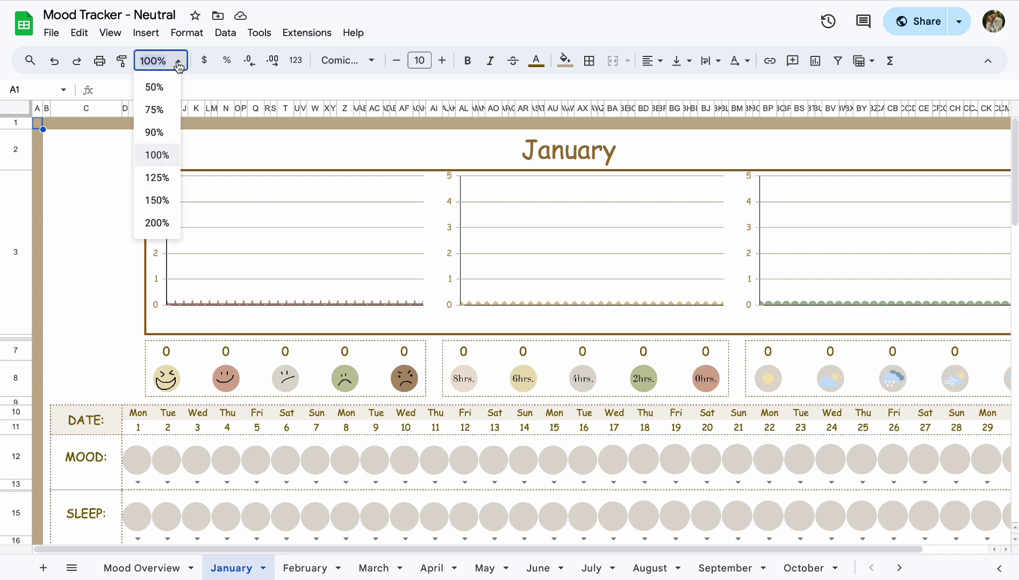
left_click(156, 133)
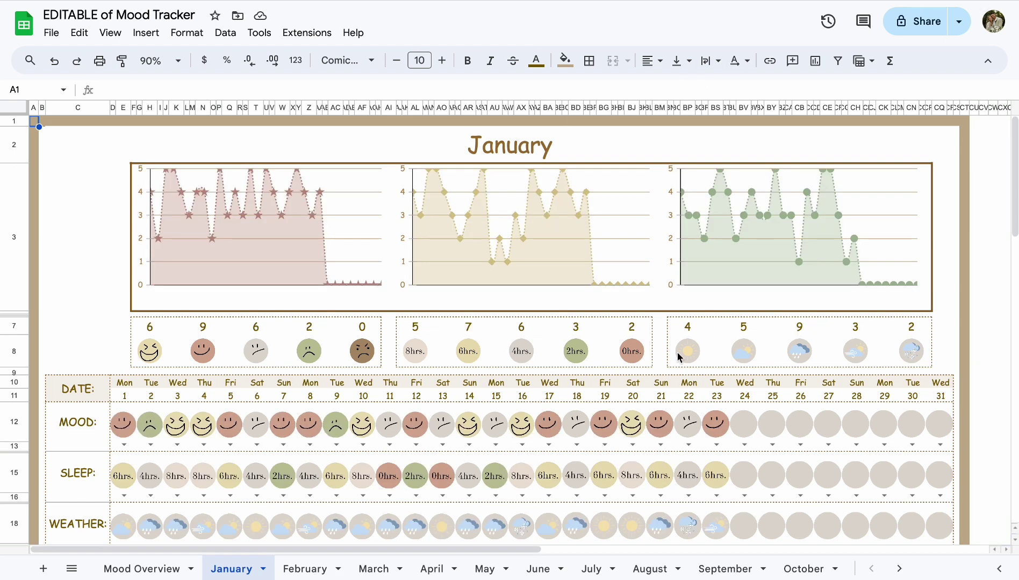
Step: Switch to the Mood Overview sheet in the example tracker copy
scroll(852, 361, "down", 15)
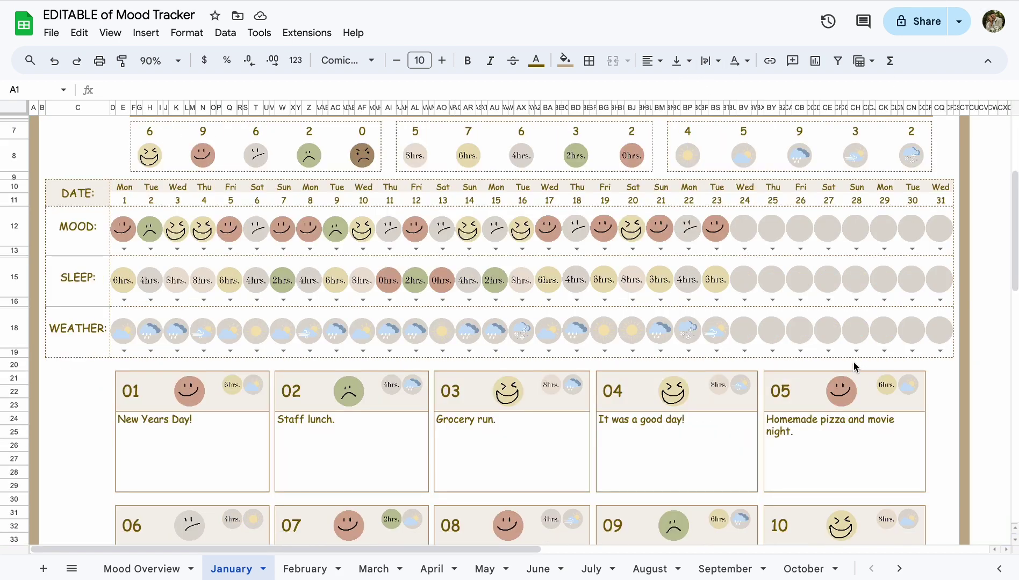
scroll(858, 361, "down", 3)
scroll(858, 361, "up", 18)
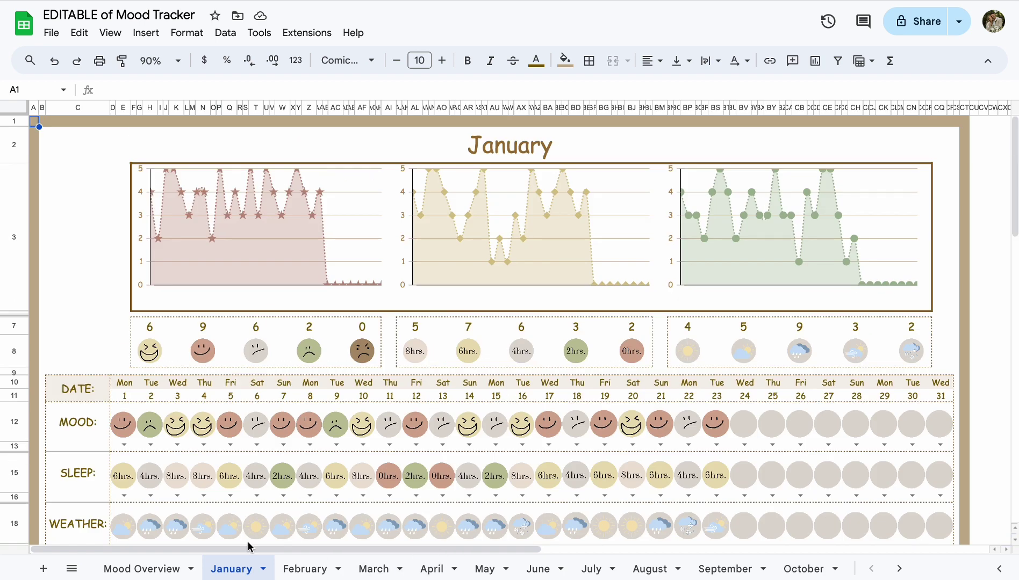
left_click(151, 569)
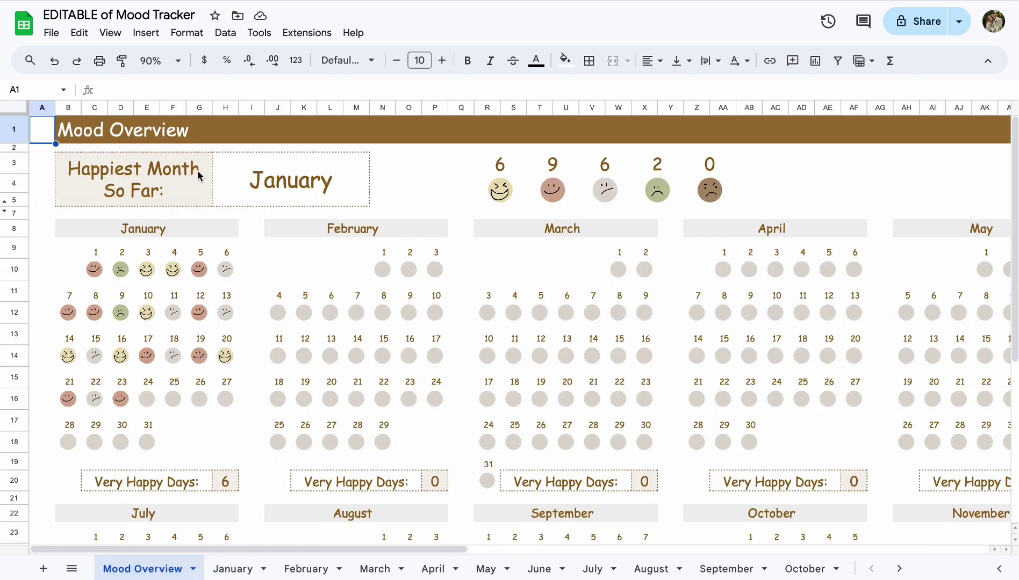
Step: Try 75% and 50% zoom, return to 90%, then go to the January sheet
left_click(178, 60)
left_click(162, 108)
left_click(178, 60)
left_click(154, 84)
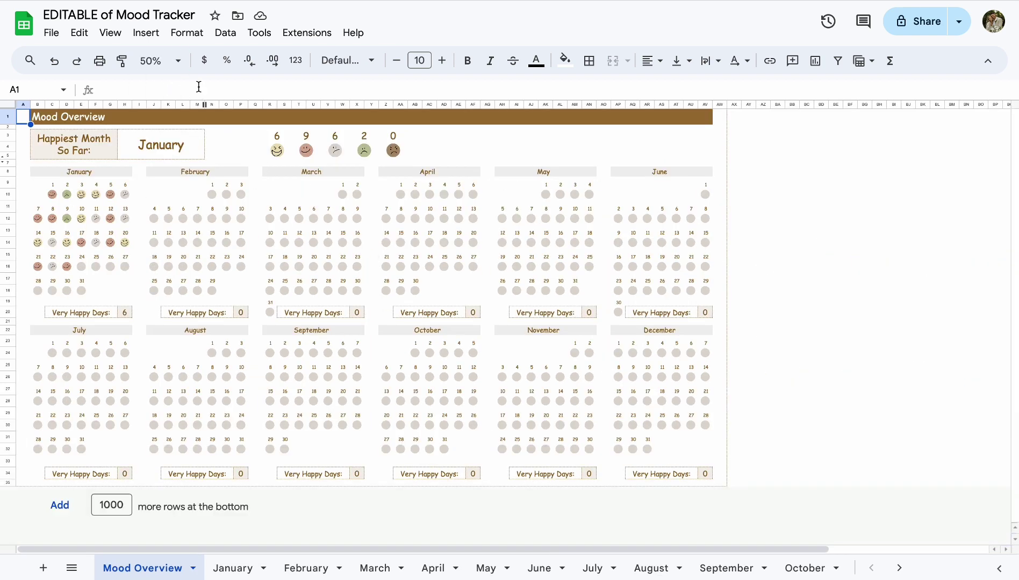
left_click(174, 60)
left_click(155, 132)
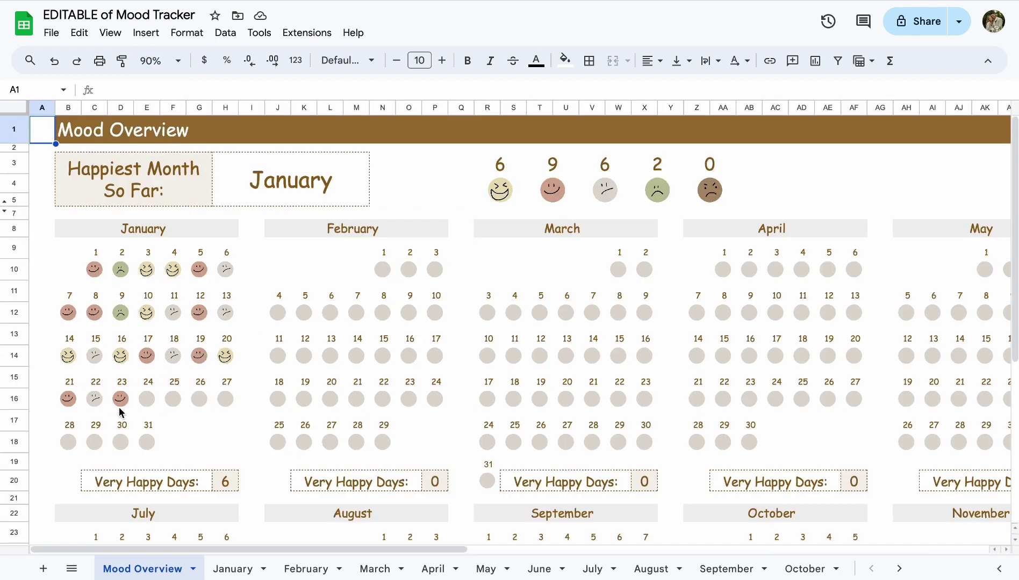
left_click(233, 569)
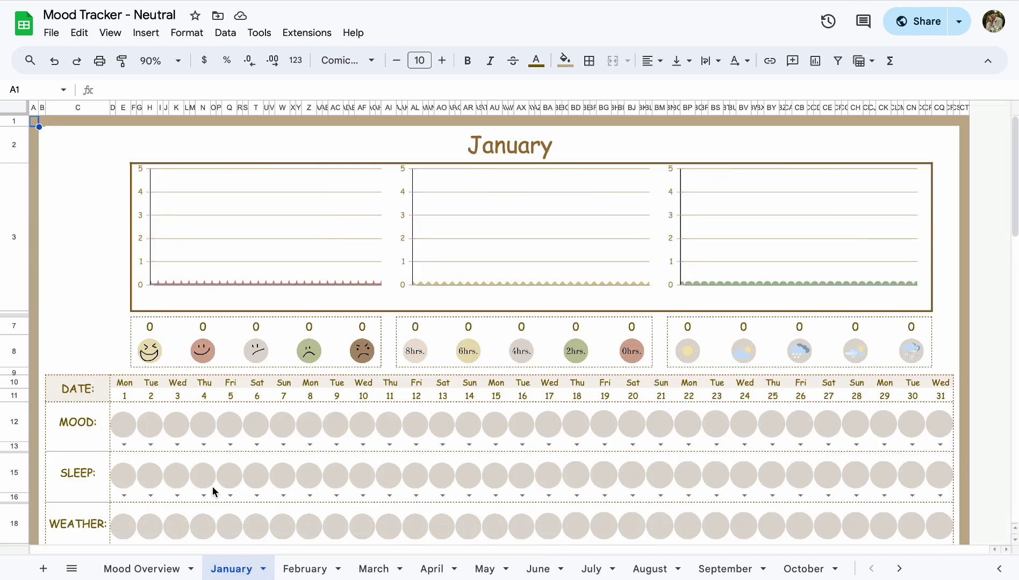
Step: Set January 1's mood to Sad and sleep to 4hr
scroll(212, 486, "down", 4)
scroll(212, 487, "up", 4)
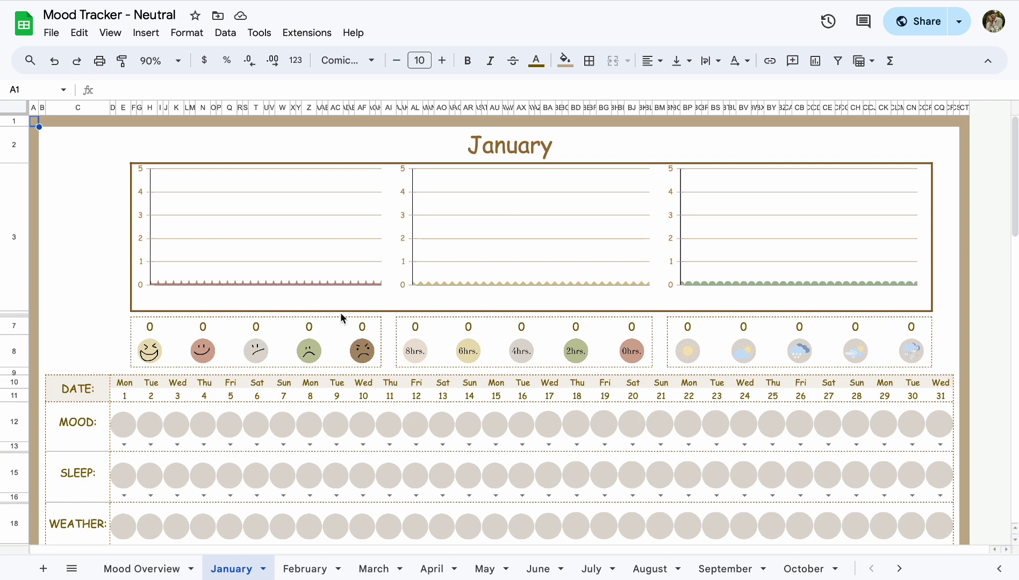
scroll(123, 444, "down", 4)
scroll(123, 444, "up", 4)
left_click(124, 435)
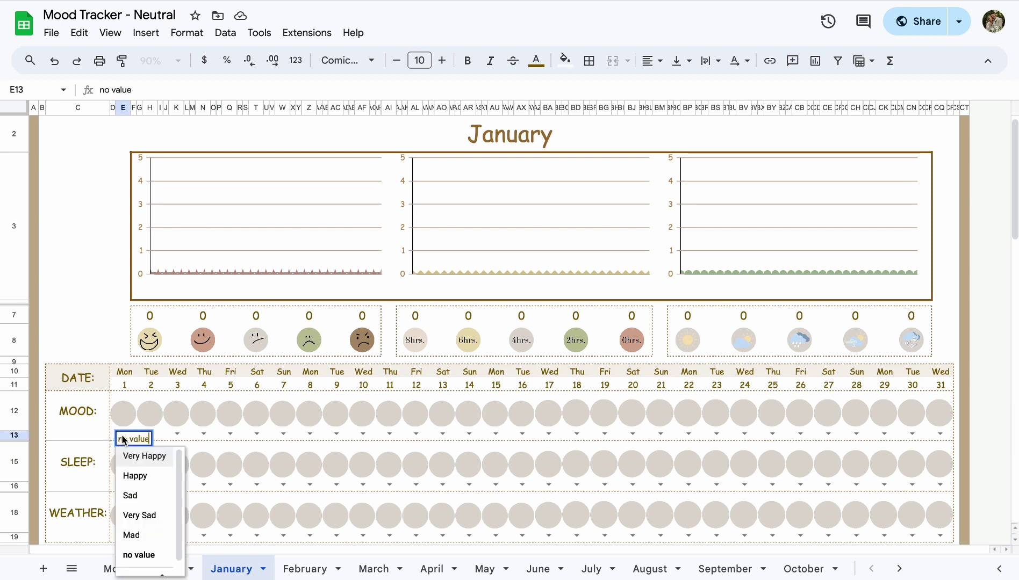
left_click(134, 496)
left_click(125, 487)
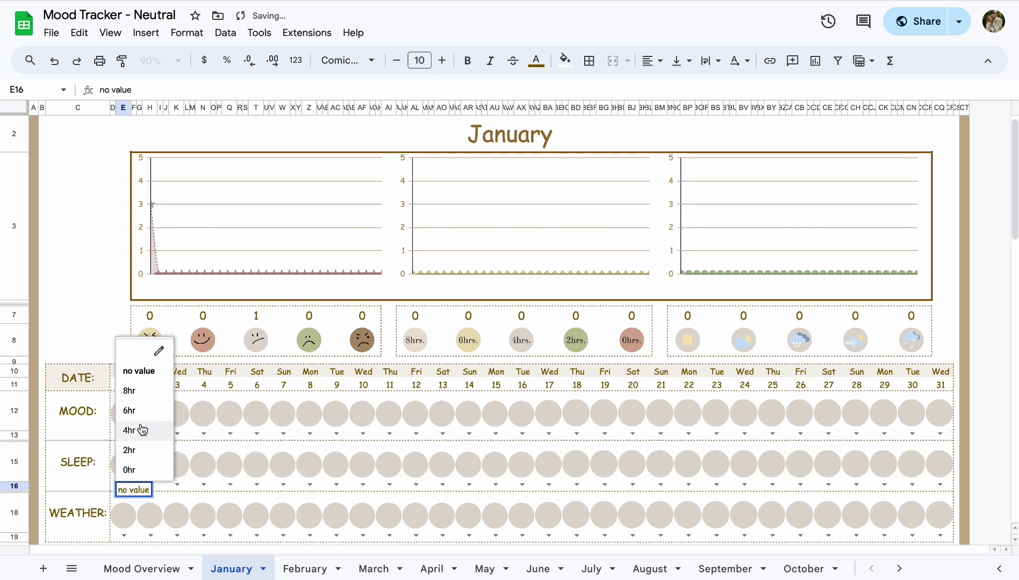
left_click(140, 432)
Step: Set January 1's weather to Rainy in cell E19
left_click(122, 535)
left_click(124, 537)
left_click(134, 482)
scroll(218, 486, "down", 4)
scroll(217, 485, "up", 3)
scroll(183, 498, "down", 4)
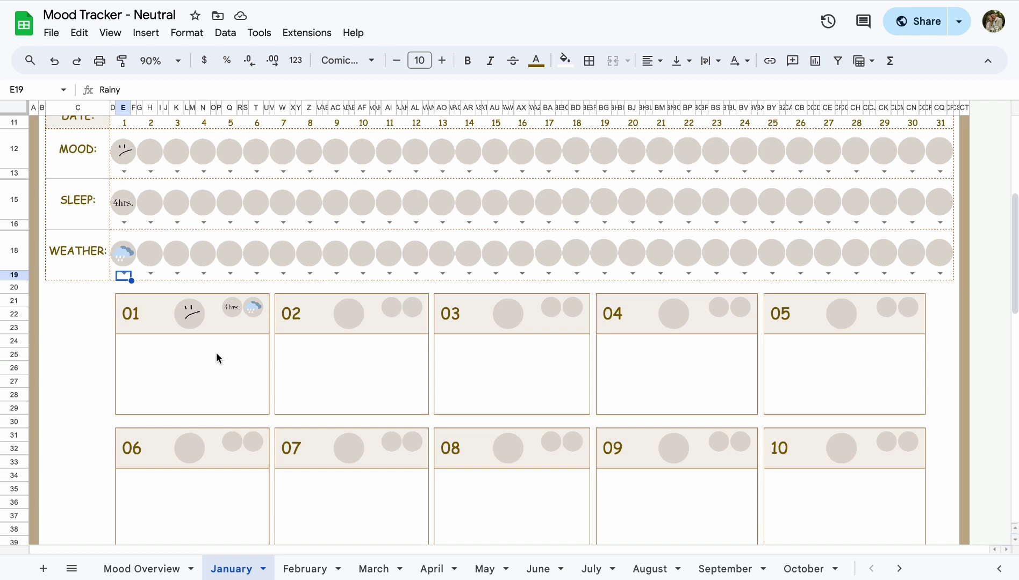
Step: Set January 2's mood to Happy and sleep to 6hr in column H
scroll(209, 327, "up", 5)
scroll(172, 415, "down", 5)
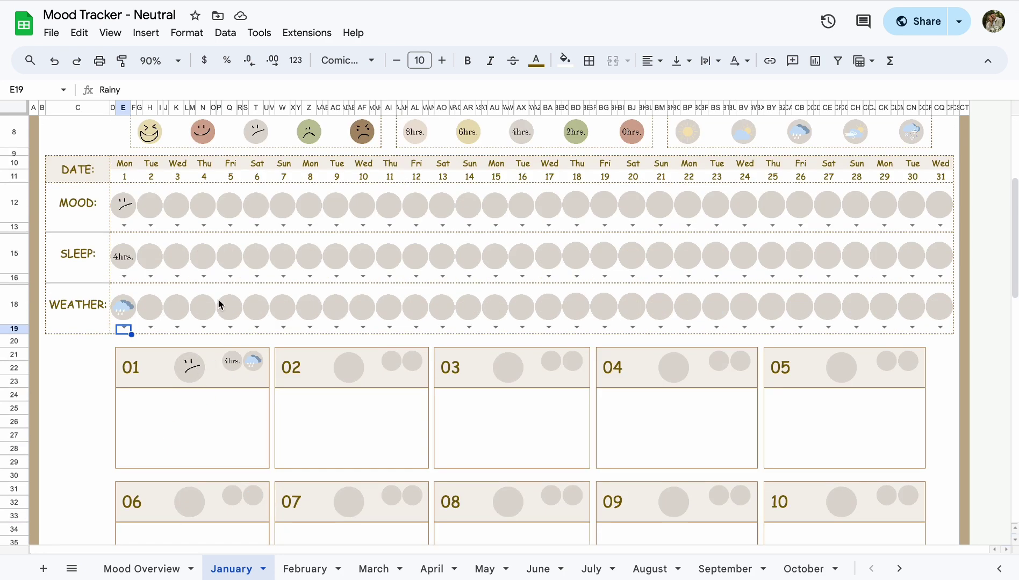
left_click(151, 227)
left_click(160, 265)
left_click(150, 276)
left_click(157, 358)
Step: Set January 2's weather to Sunny and view the Mood Overview
left_click(150, 327)
left_click(159, 355)
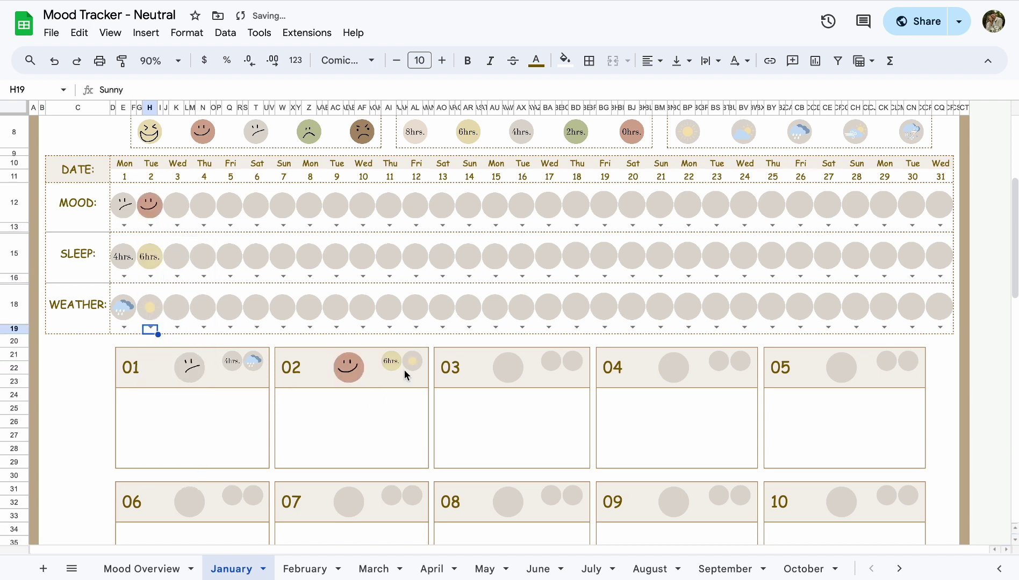
scroll(403, 374, "up", 5)
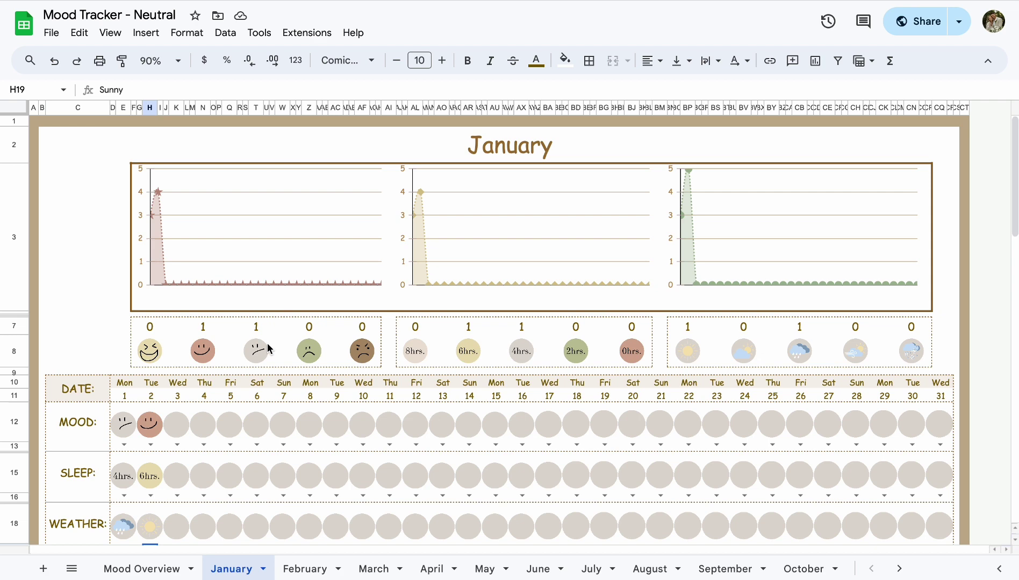
left_click(129, 569)
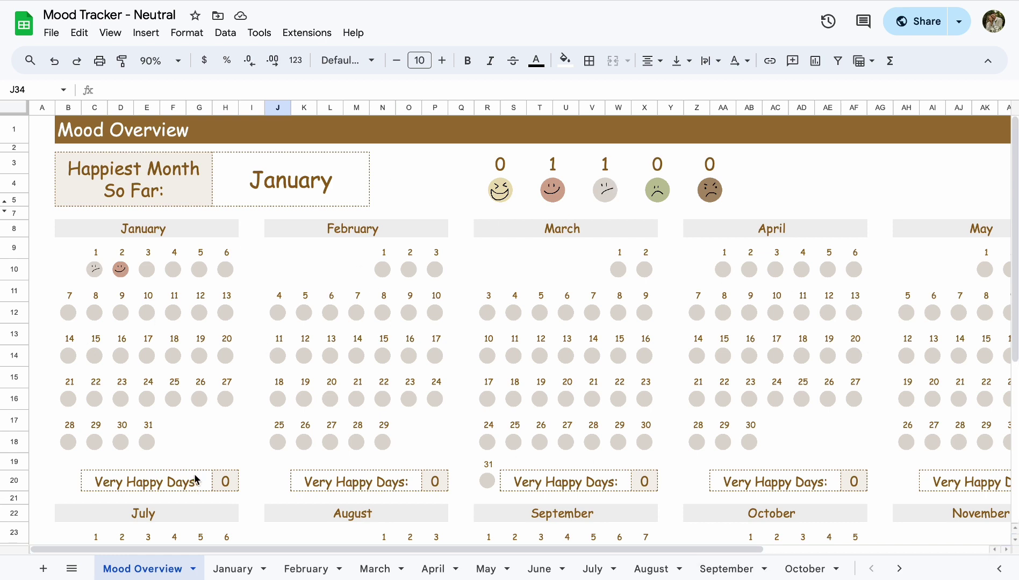
Step: Return to the January sheet to see days 1 and 2 plotted on its charts
left_click(229, 569)
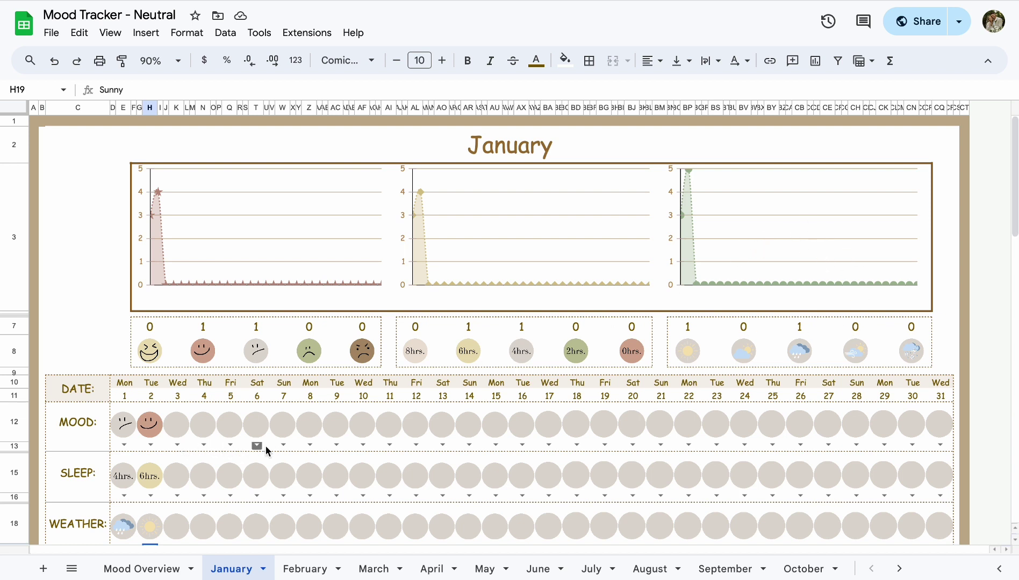
Step: Select the first lines of 'This Month I Enjoyed' and 'Next Month I Plan To'
scroll(692, 471, "down", 6)
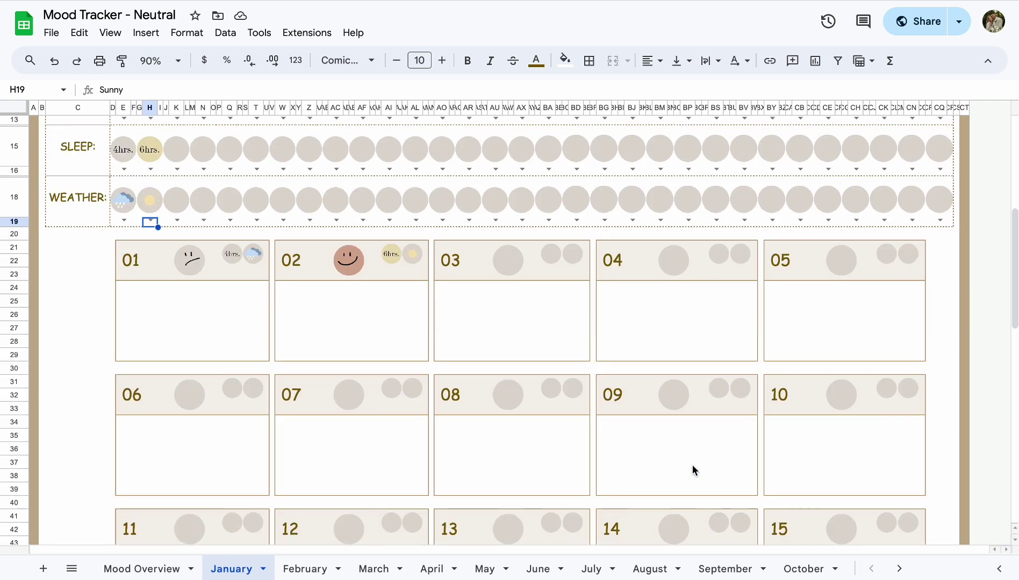
scroll(692, 471, "up", 1)
scroll(693, 468, "up", 5)
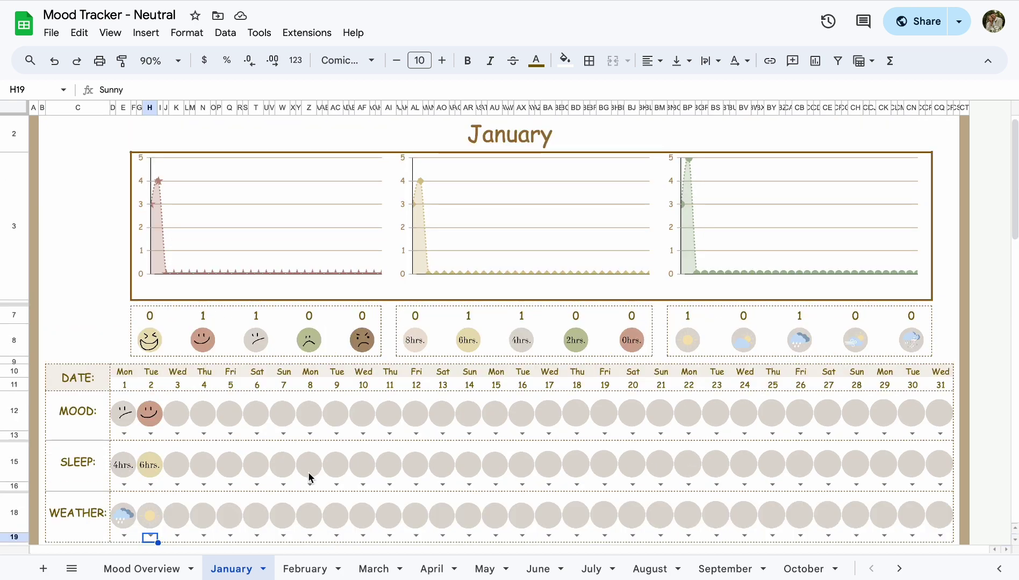
scroll(309, 476, "down", 8)
scroll(309, 476, "down", 5)
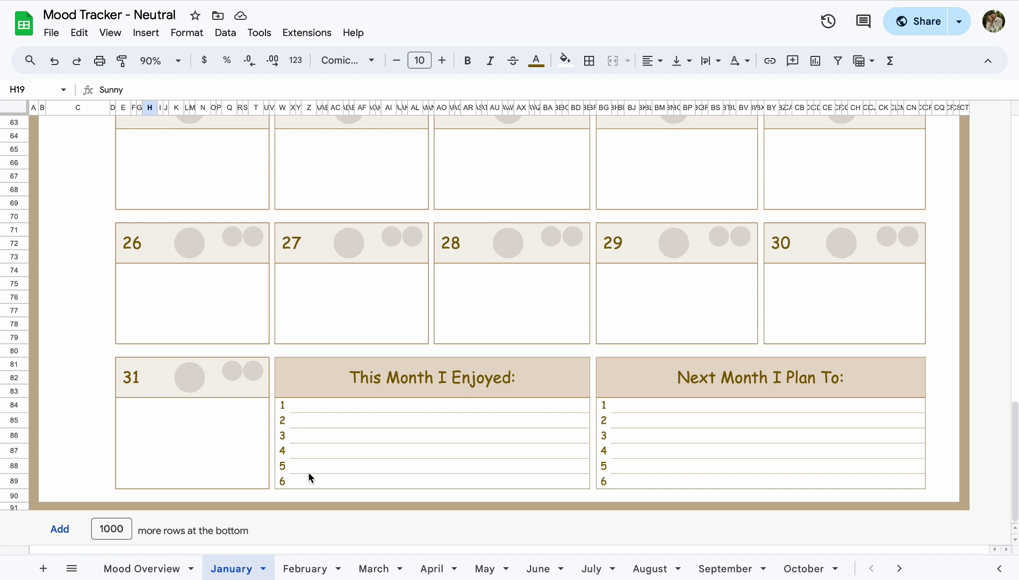
left_click(322, 411)
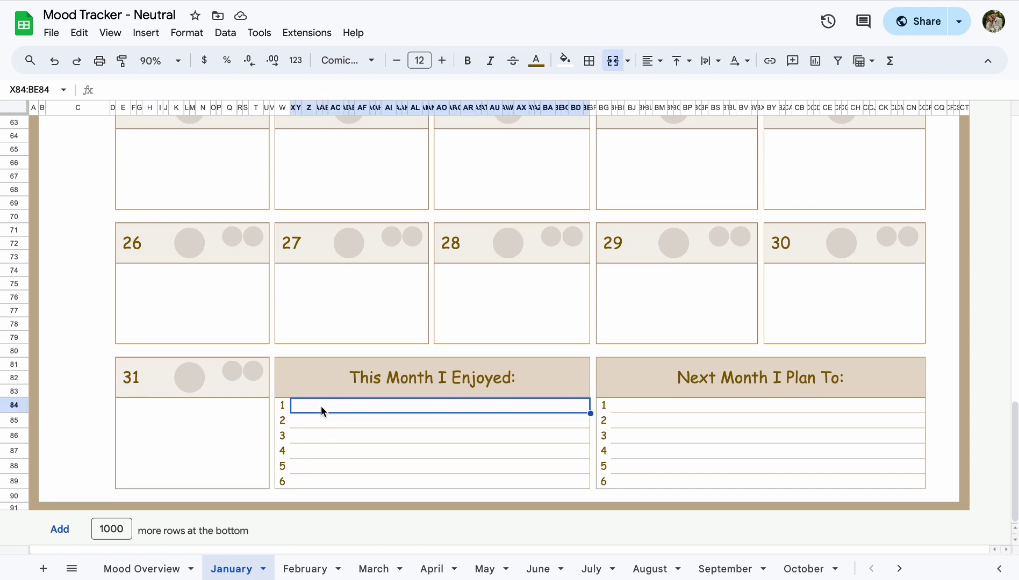
left_click(646, 412)
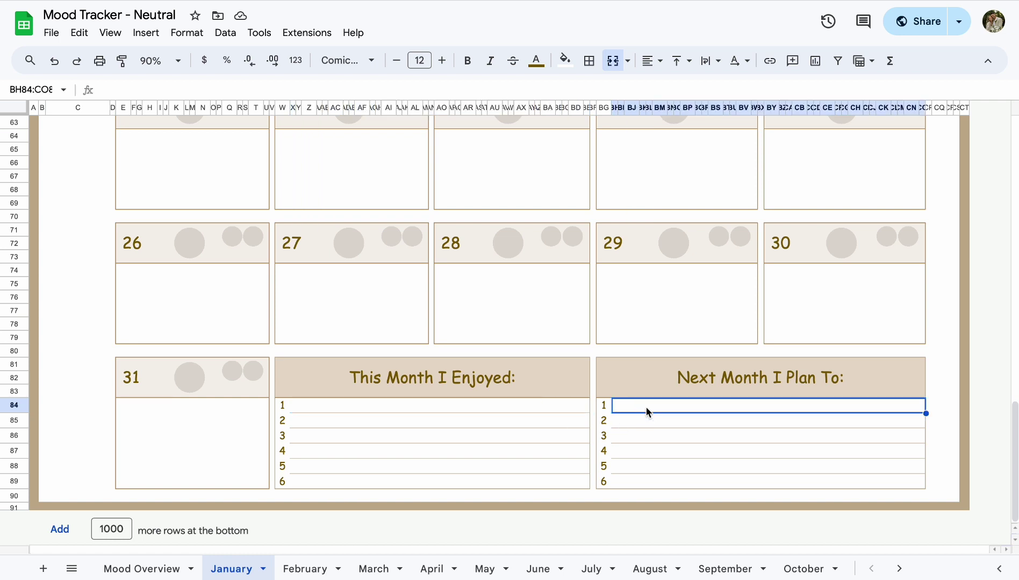
Step: Clear the mood entries for days 1 and 2 and the sleep entries
scroll(507, 349, "up", 12)
scroll(401, 349, "up", 3)
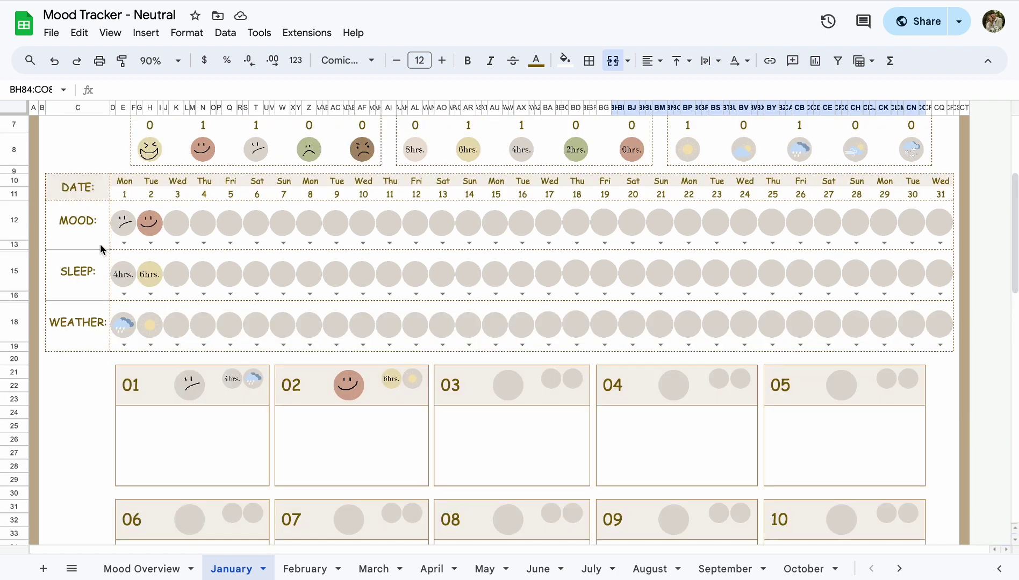
left_click(123, 245)
left_click(143, 364)
left_click(151, 247)
left_click(165, 363)
left_click(123, 295)
left_click(151, 414)
left_click(151, 299)
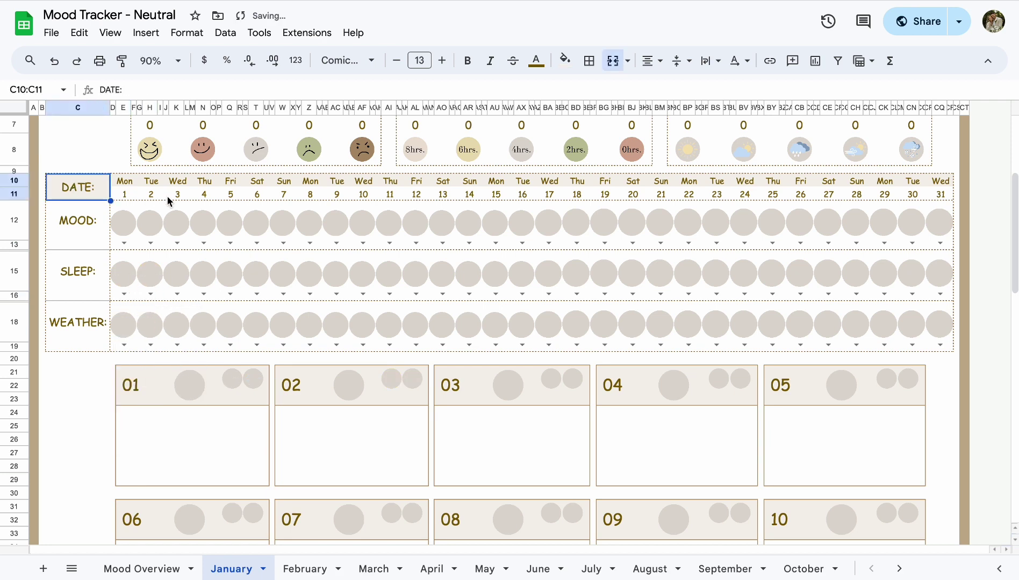
scroll(167, 202, "up", 5)
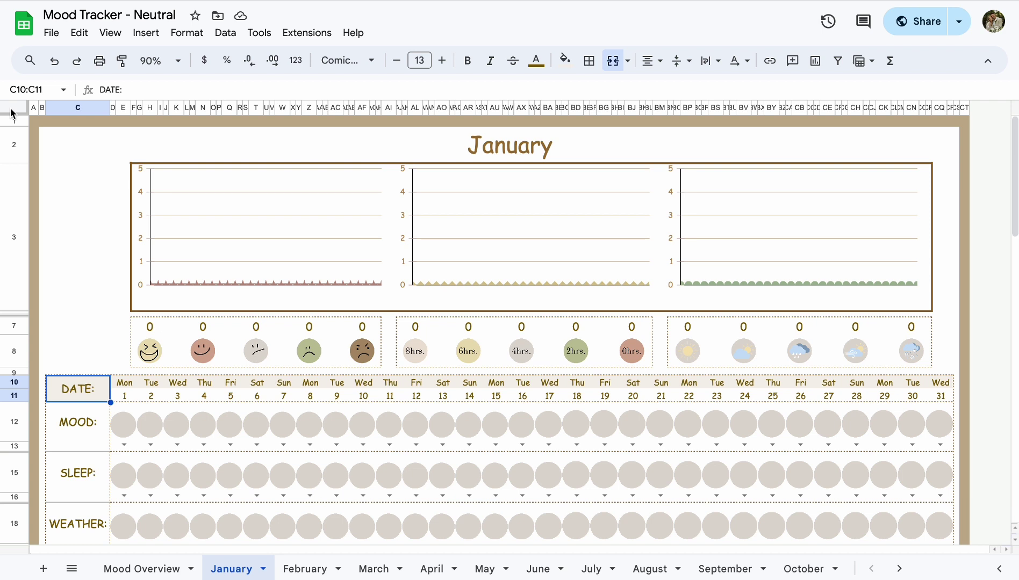
Step: Select several cells and the whole sheet, leaving the font as Comic Sans MS
left_click(69, 270)
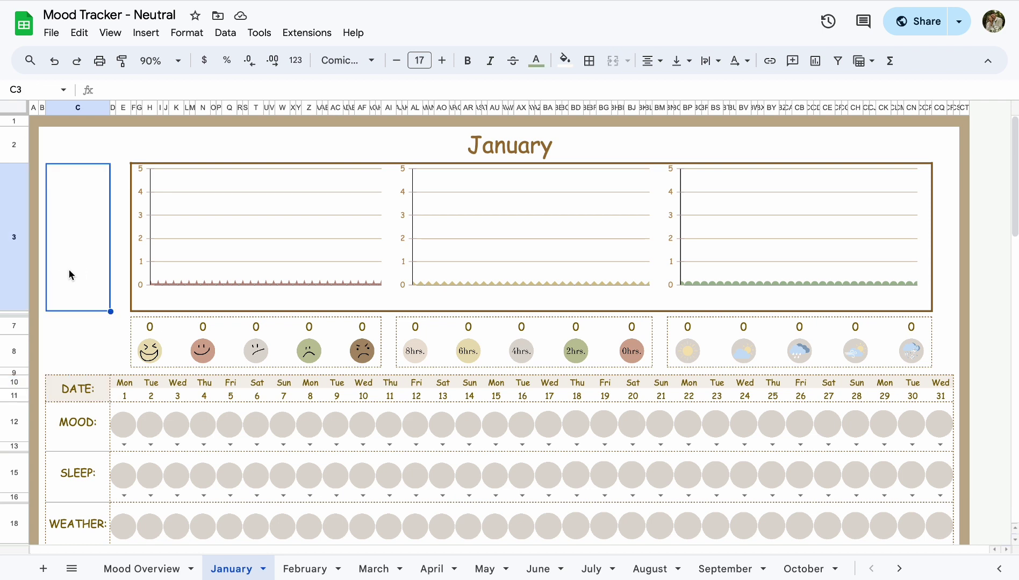
left_click(340, 144)
left_click(78, 395)
left_click(16, 108)
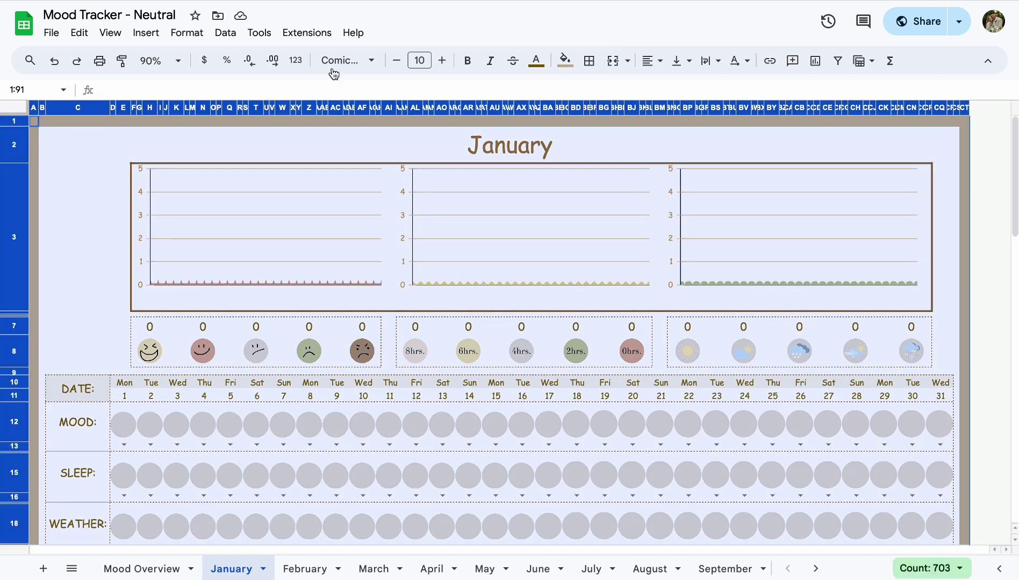
left_click(371, 61)
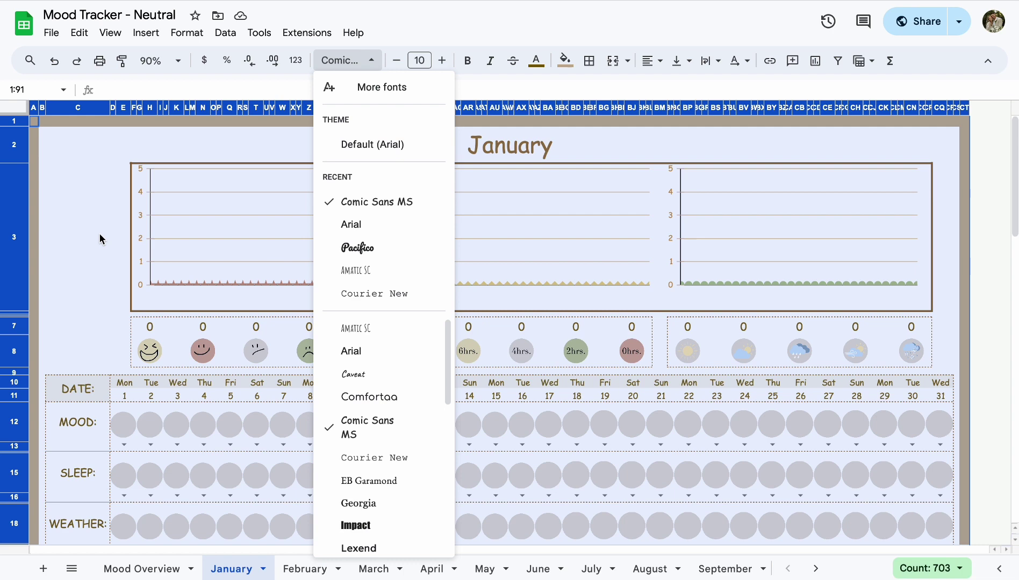
left_click(65, 188)
Step: Select column A, check fill colours without changing them, and open the All Sheets list
left_click(33, 106)
left_click(564, 60)
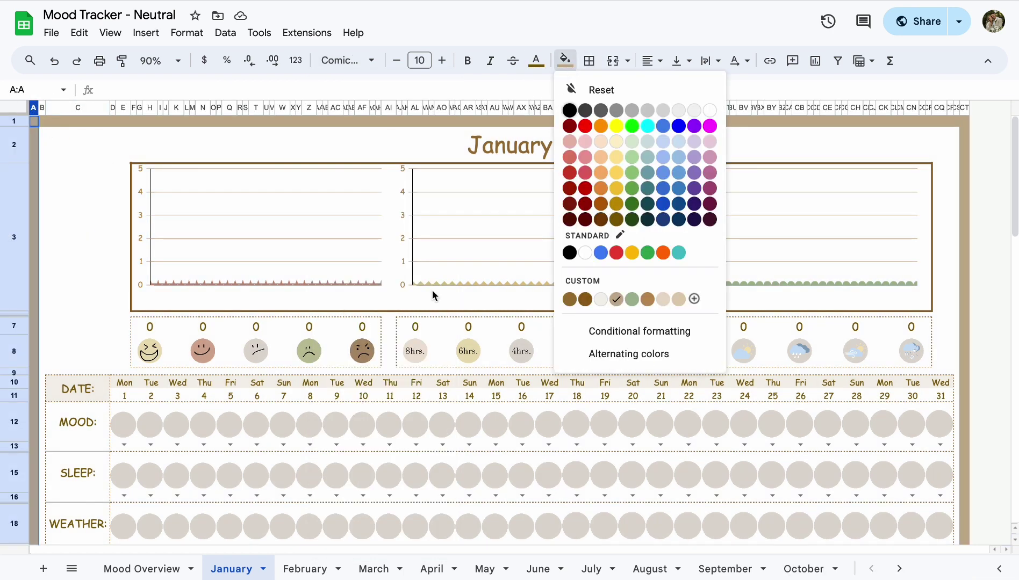
left_click(110, 237)
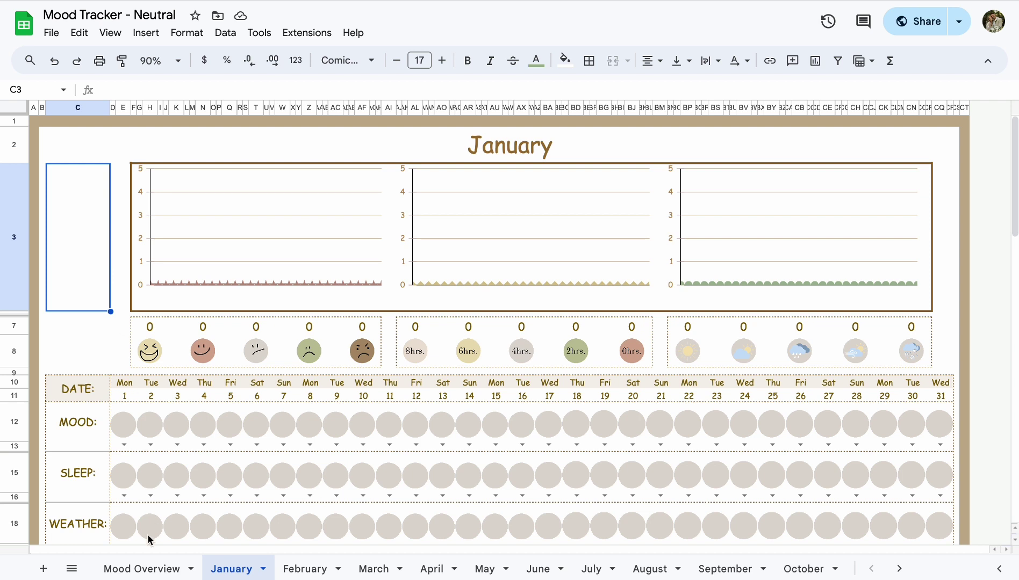
left_click(72, 569)
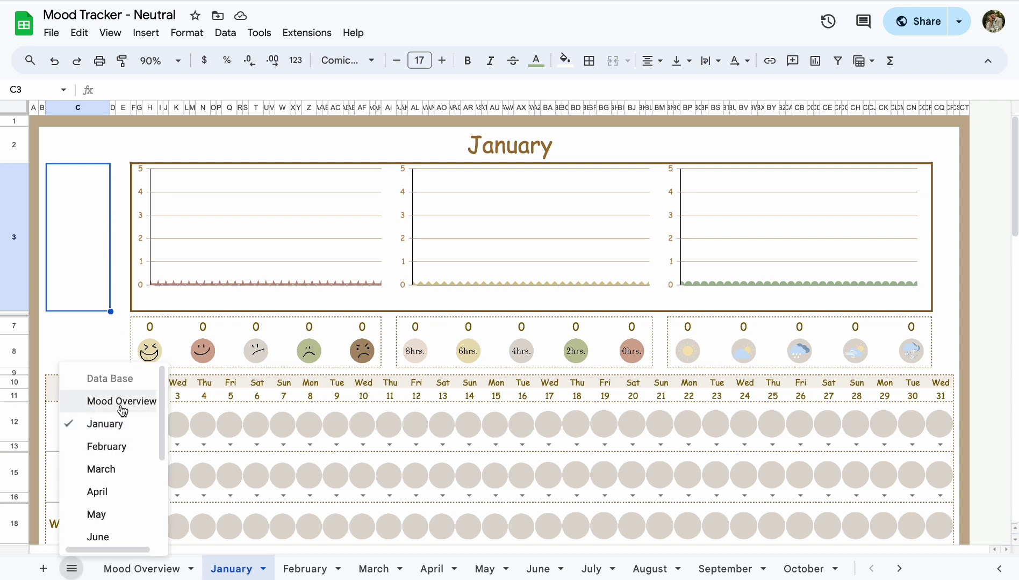
Step: Switch to the Data Base sheet from the All Sheets list
left_click(74, 571)
left_click(75, 571)
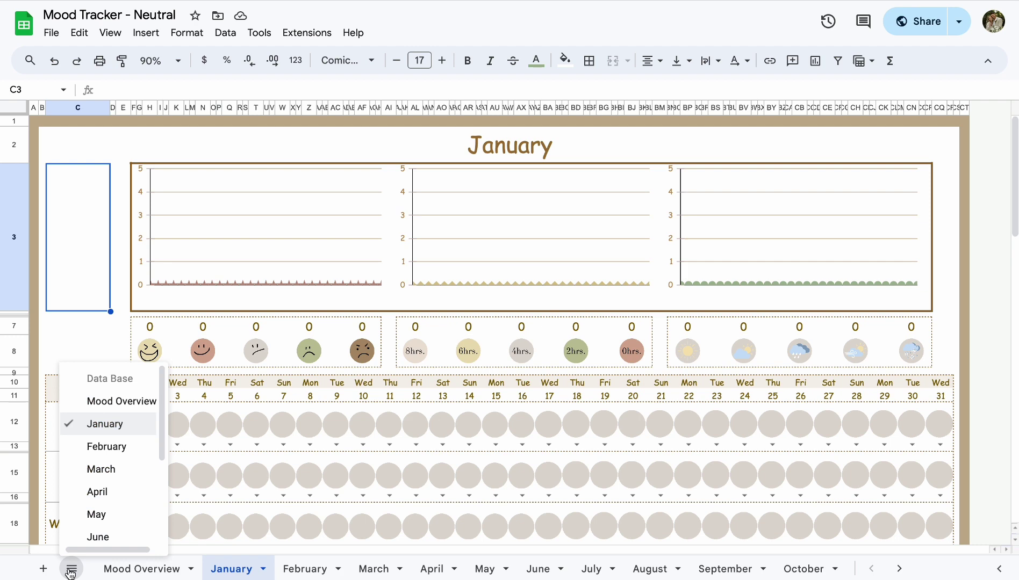
left_click(128, 390)
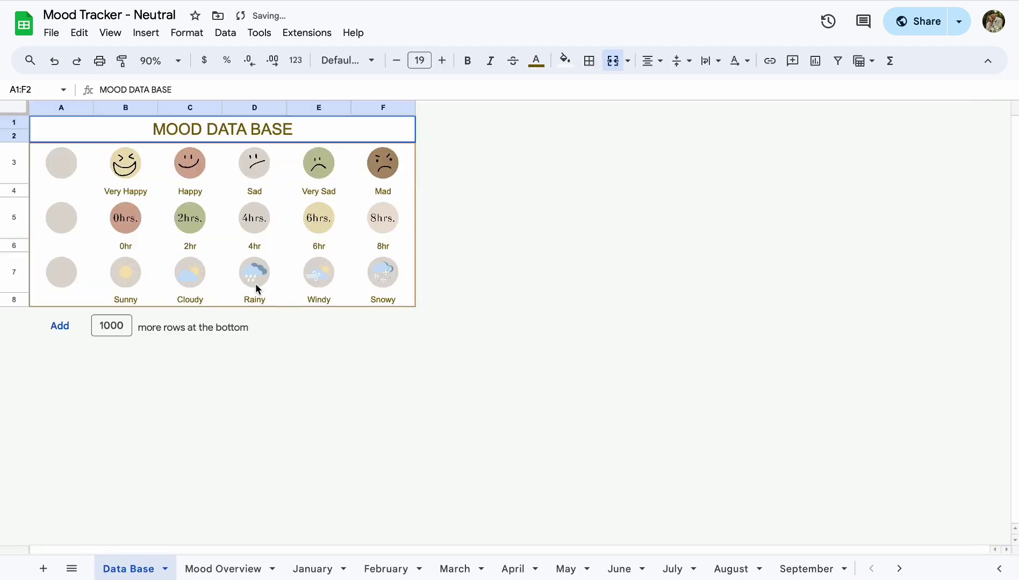
Step: Inspect cells A3, B3 (Very Happy) and C3 (Happy) on the Data Base sheet
left_click(58, 156)
left_click(131, 161)
left_click(203, 166)
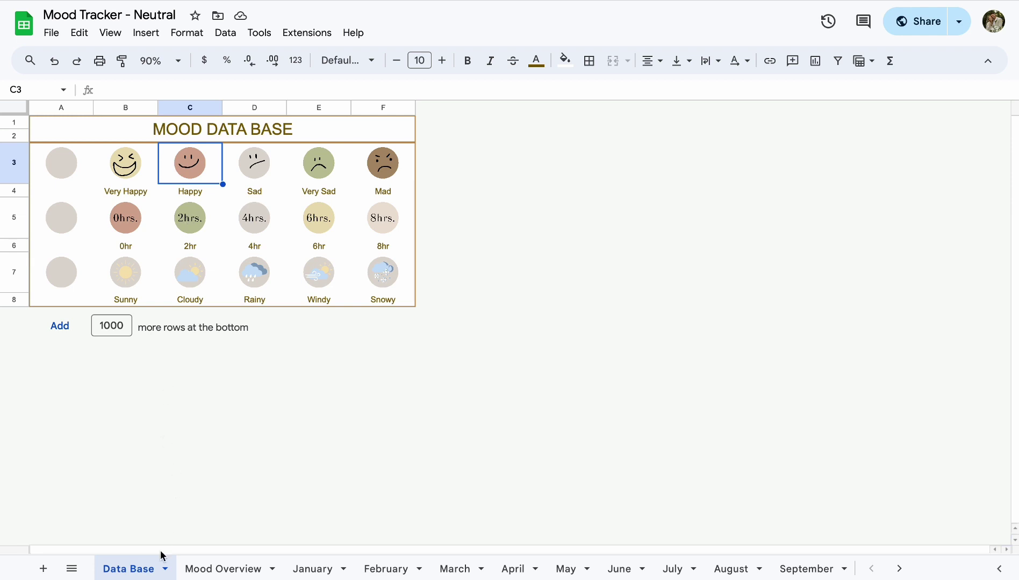
Step: Hide the Data Base sheet from its tab menu and look around the Mood Overview
left_click(165, 570)
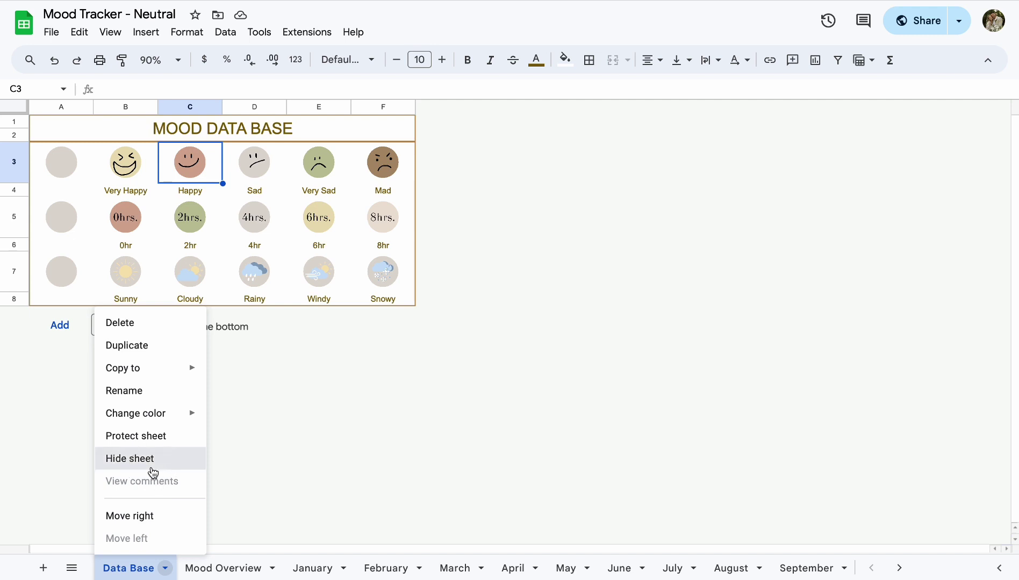
left_click(153, 472)
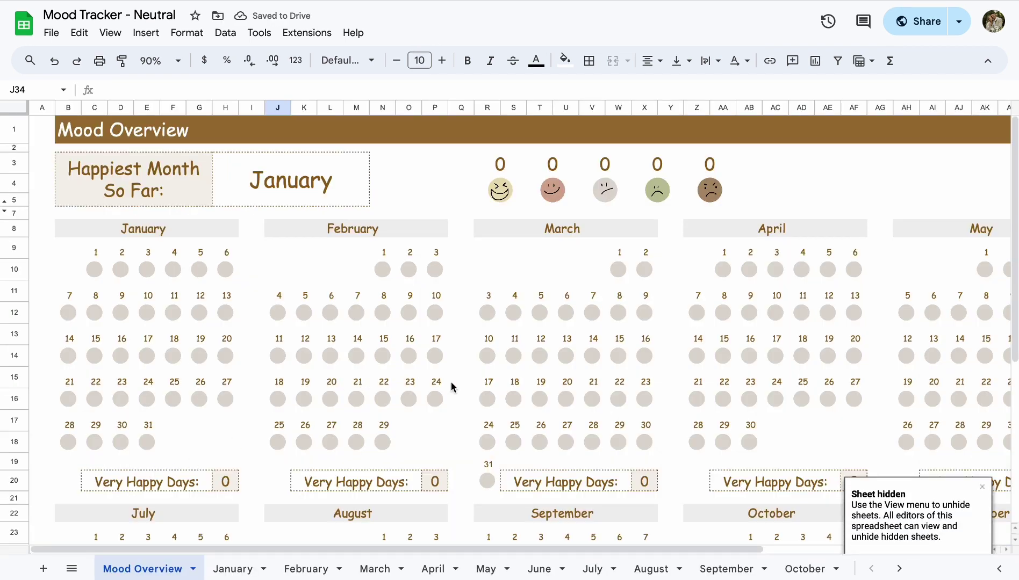
scroll(683, 287, "right", 5)
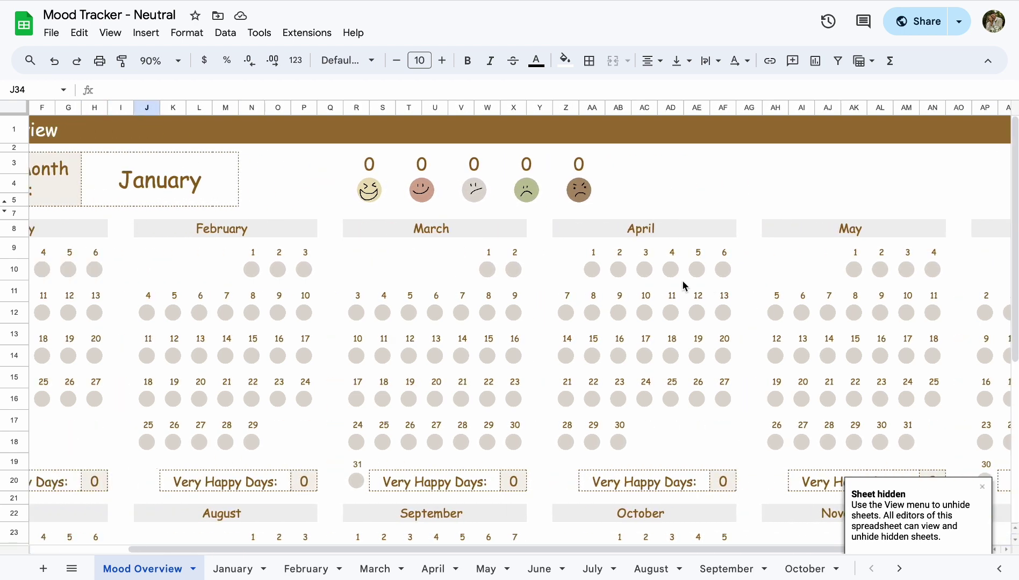
scroll(683, 286, "left", 5)
scroll(682, 285, "down", 10)
scroll(182, 206, "up", 6)
scroll(181, 209, "up", 3)
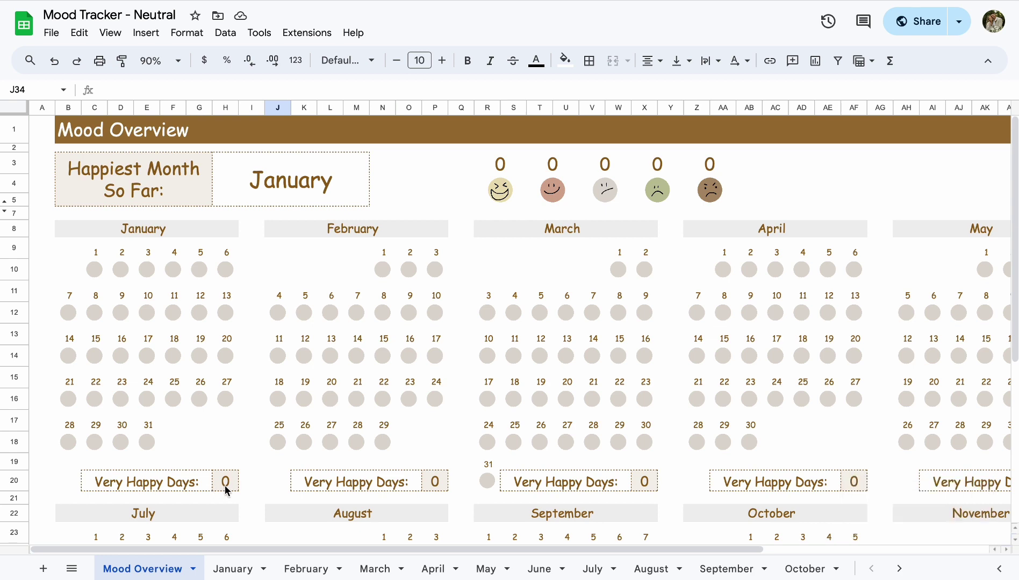
Step: Return to the January sheet, whose tallies read 0 and charts are empty
left_click(231, 570)
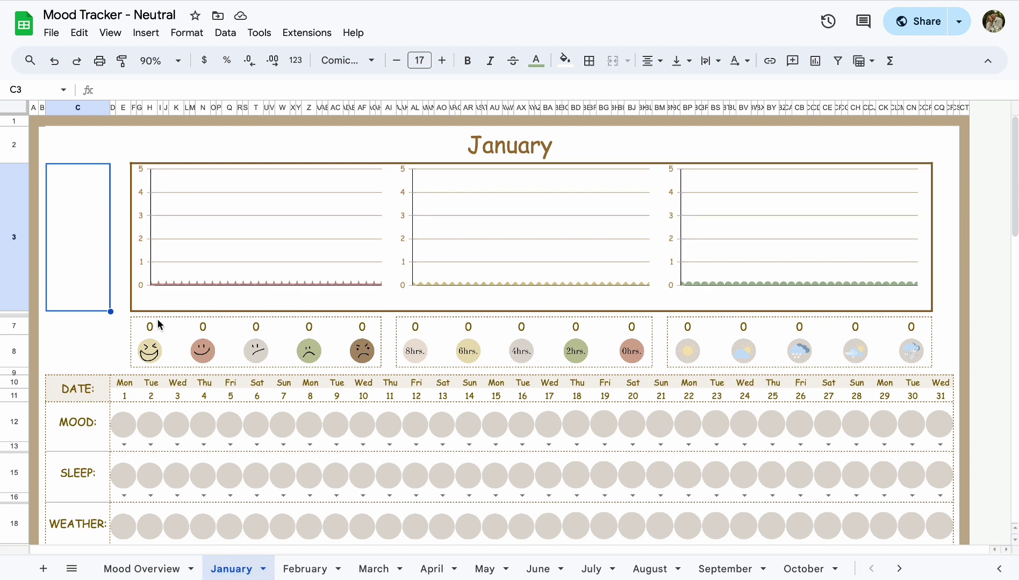